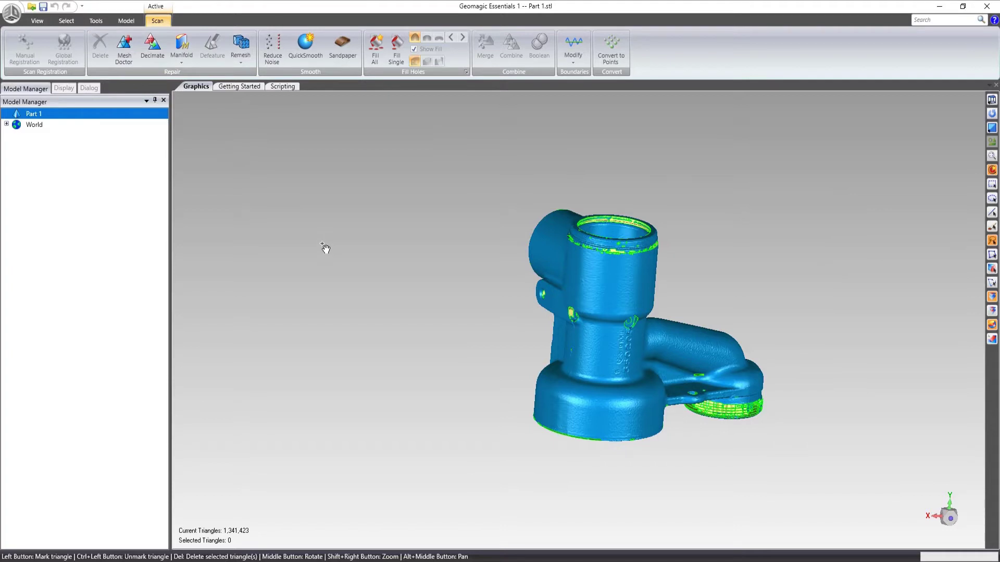
# Start a line from a rotational axis and mark fitting regions on the outer surfaces of the main vertical body
pyautogui.click(126, 20)
pyautogui.click(46, 63)
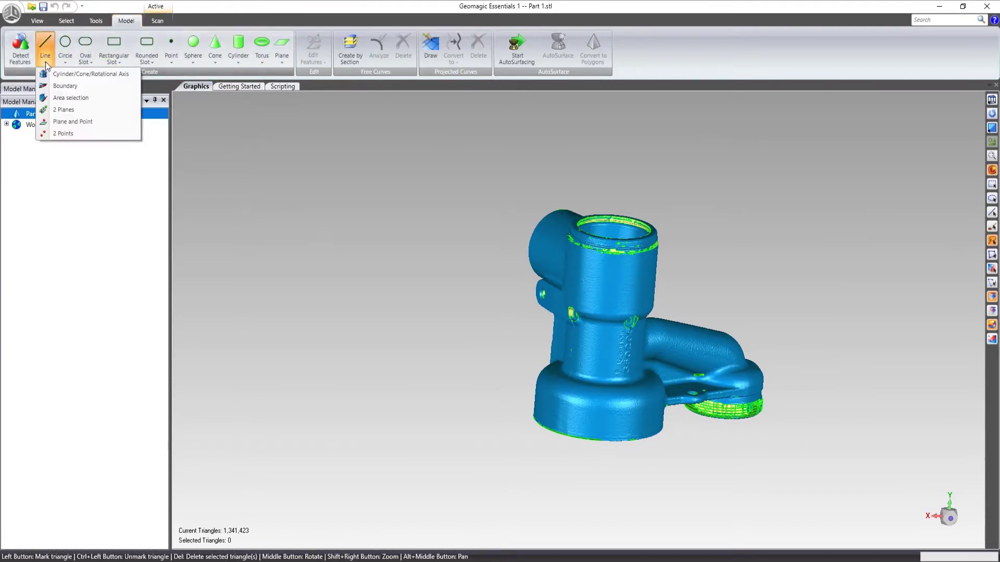
pyautogui.click(66, 76)
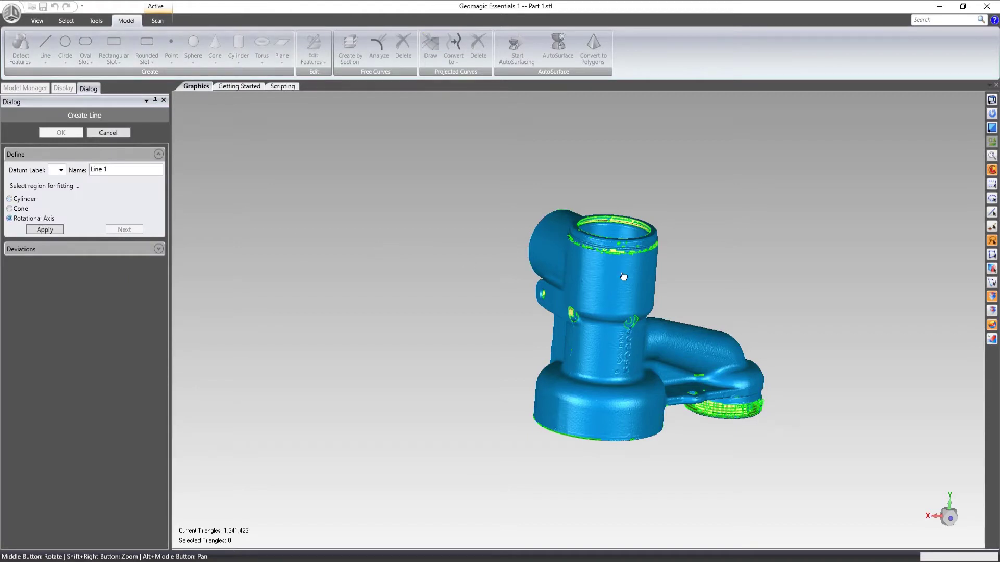
pyautogui.moveTo(575, 253)
pyautogui.mouseDown()
pyautogui.moveTo(594, 331)
pyautogui.moveTo(572, 424)
pyautogui.moveTo(657, 425)
pyautogui.moveTo(609, 350)
pyautogui.moveTo(652, 271)
pyautogui.moveTo(598, 263)
pyautogui.mouseUp()
pyautogui.moveTo(667, 345); pyautogui.dragTo(493, 329, button='middle')
pyautogui.moveTo(609, 264); pyautogui.dragTo(635, 280, button='middle')
pyautogui.moveTo(641, 268)
pyautogui.mouseDown()
pyautogui.moveTo(665, 293)
pyautogui.moveTo(635, 334)
pyautogui.moveTo(611, 310)
pyautogui.moveTo(620, 290)
pyautogui.mouseUp()
pyautogui.moveTo(631, 288)
pyautogui.mouseDown(button='middle')
pyautogui.moveTo(644, 302)
pyautogui.moveTo(633, 283)
pyautogui.mouseUp(button='middle')
# Fit the rotational axis line to the marked regions, inspect it through the bore, and accept it
pyautogui.click(44, 230)
pyautogui.moveTo(494, 263); pyautogui.dragTo(665, 330, button='middle')
pyautogui.scroll(-2, 608, 366)
pyautogui.scroll(6, 617, 354)
pyautogui.scroll(-6, 793, 342)
pyautogui.scroll(-2, 815, 385)
pyautogui.scroll(3, 600, 291)
pyautogui.moveTo(492, 194); pyautogui.dragTo(568, 208, button='middle')
pyautogui.click(61, 133)
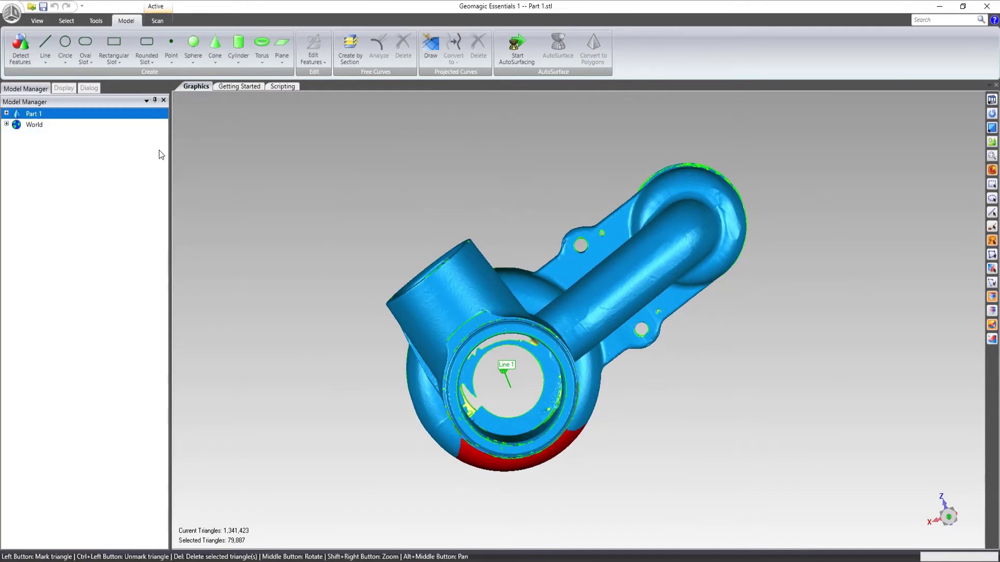
# Create a best-fit plane from the flat mounting flange areas on both sides of the curved pipe
pyautogui.click(281, 55)
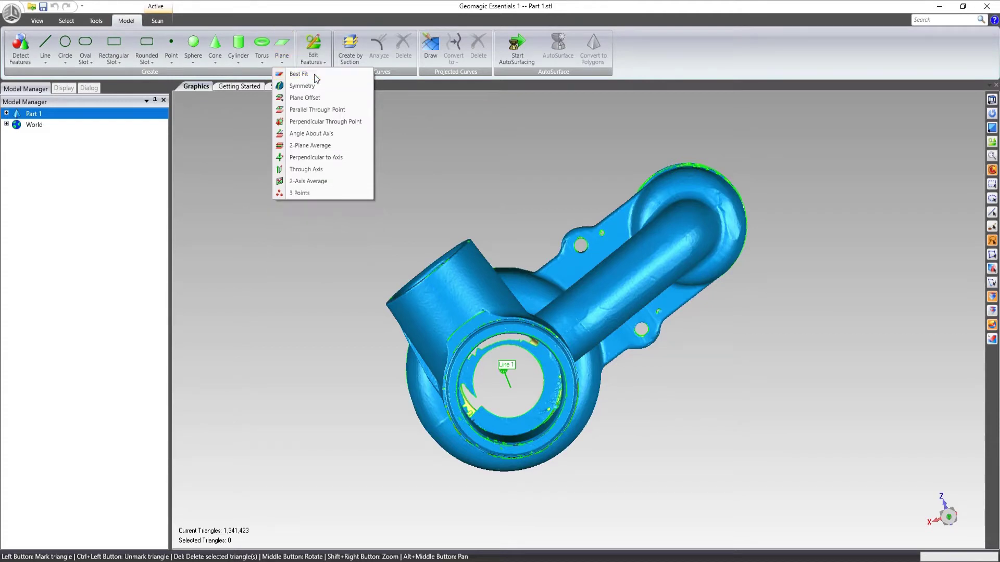
pyautogui.click(316, 76)
pyautogui.moveTo(566, 266)
pyautogui.mouseDown()
pyautogui.moveTo(569, 279)
pyautogui.moveTo(581, 274)
pyautogui.moveTo(615, 225)
pyautogui.moveTo(579, 267)
pyautogui.mouseUp()
pyautogui.moveTo(637, 344); pyautogui.dragTo(615, 326, button='middle')
pyautogui.moveTo(605, 328)
pyautogui.mouseDown()
pyautogui.moveTo(614, 346)
pyautogui.moveTo(654, 298)
pyautogui.moveTo(652, 314)
pyautogui.mouseUp()
pyautogui.click(46, 210)
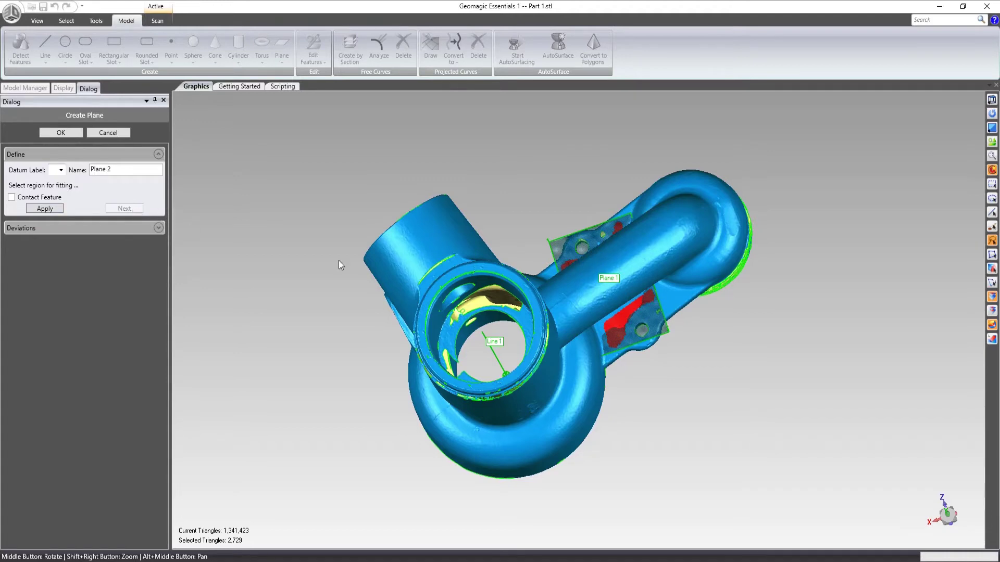
# Clear the selection and fit a second plane to the triangular flat face of the rib beneath the curved pipe
pyautogui.hotkey('ctrl', 'c')
pyautogui.moveTo(341, 359); pyautogui.dragTo(661, 392, button='middle')
pyautogui.scroll(5, 661, 391)
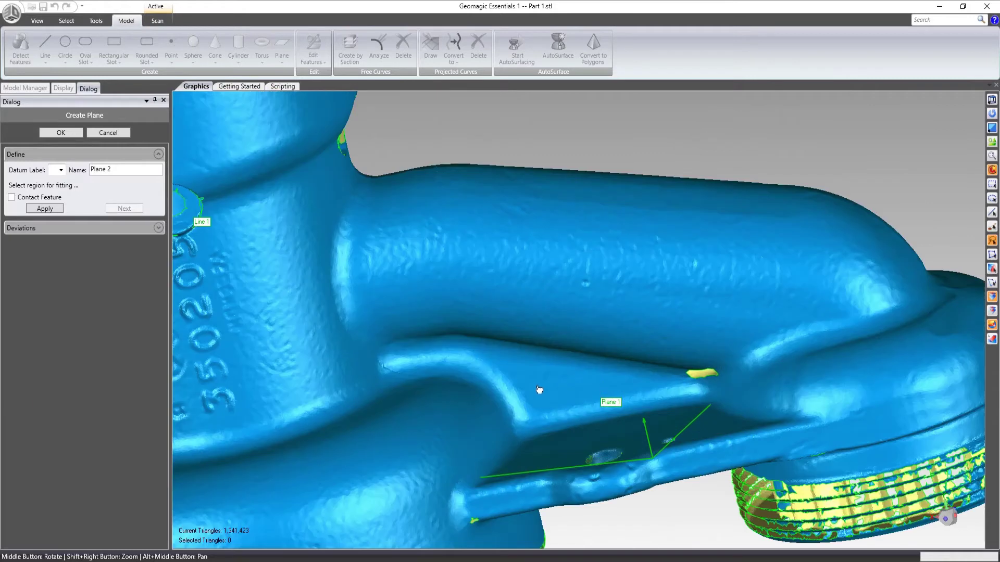
pyautogui.moveTo(508, 368)
pyautogui.mouseDown()
pyautogui.moveTo(541, 411)
pyautogui.moveTo(646, 392)
pyautogui.mouseUp()
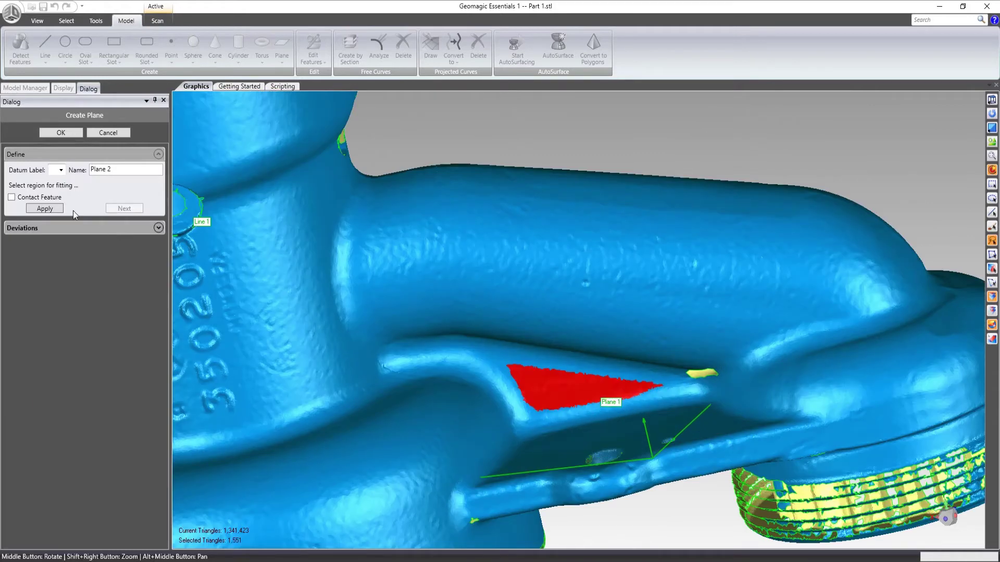
pyautogui.click(58, 209)
pyautogui.click(127, 210)
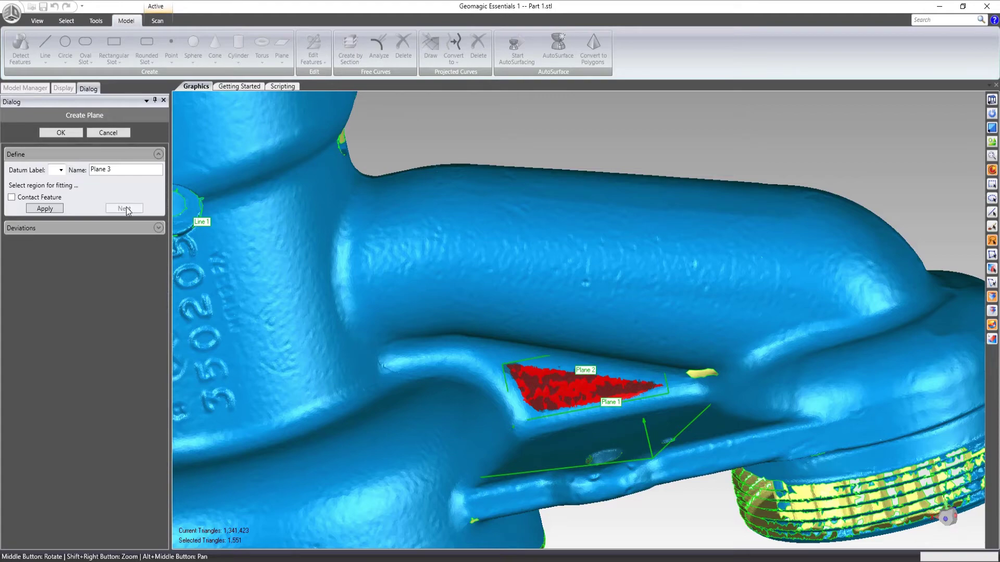
# Fit a third plane to the triangular flat face on the opposite side of the rib and accept the planes
pyautogui.moveTo(609, 351); pyautogui.dragTo(516, 262, button='middle')
pyautogui.moveTo(601, 231)
pyautogui.mouseDown()
pyautogui.moveTo(588, 274)
pyautogui.moveTo(471, 332)
pyautogui.mouseUp()
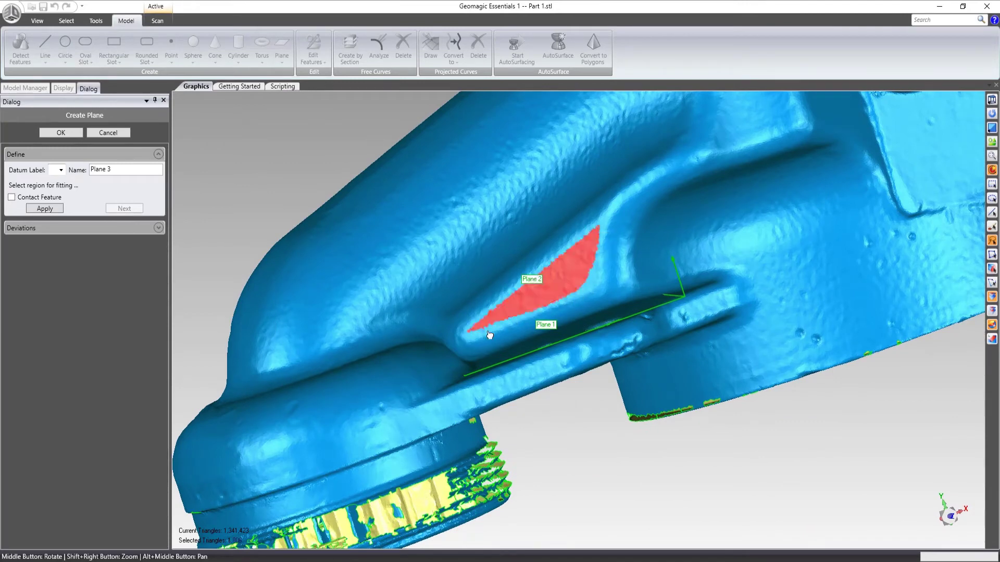
pyautogui.click(56, 209)
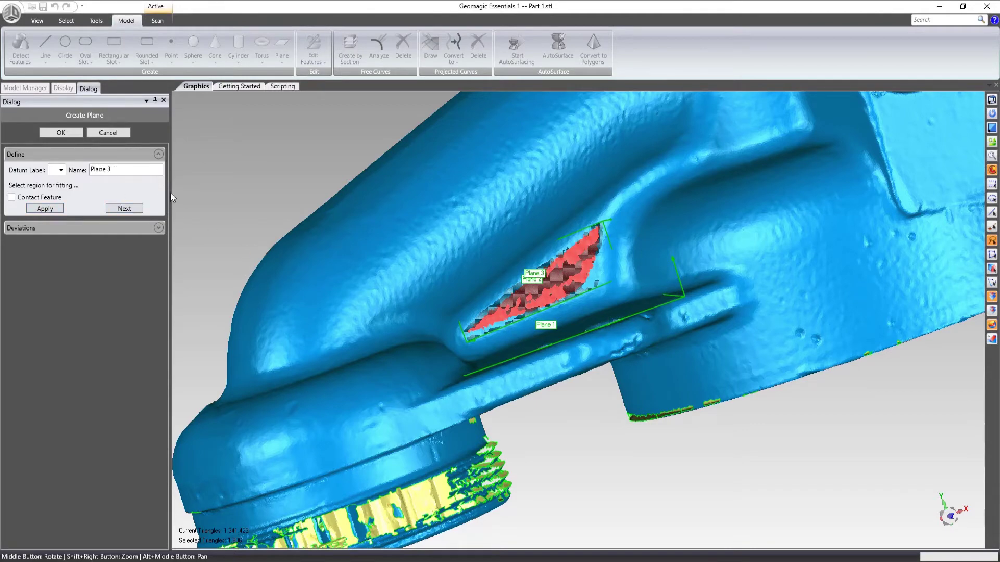
pyautogui.moveTo(487, 171); pyautogui.dragTo(429, 187, button='middle')
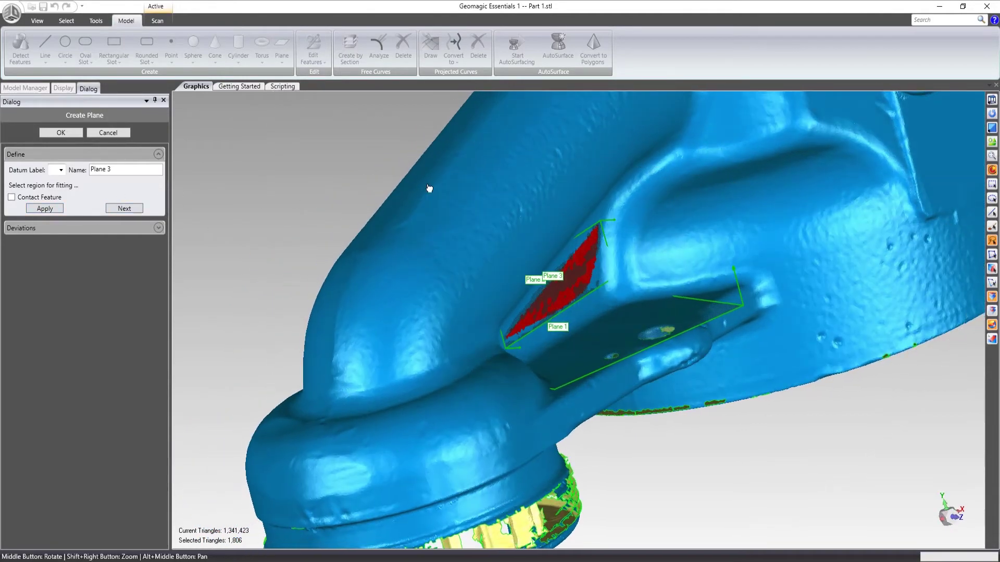
pyautogui.click(76, 133)
# Create a 2-Plane Average midplane between Plane 2 and Plane 3
pyautogui.click(282, 61)
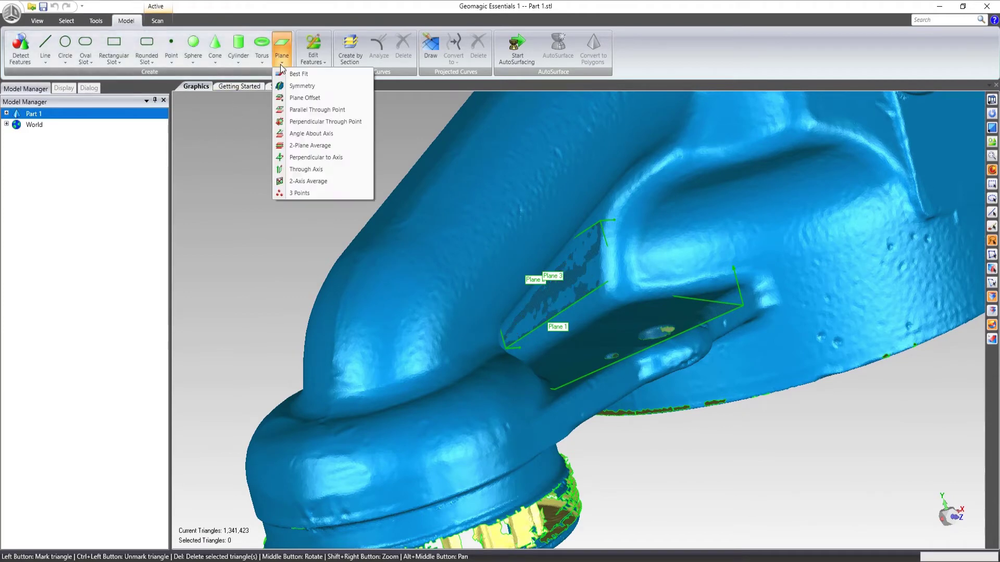
pyautogui.click(336, 145)
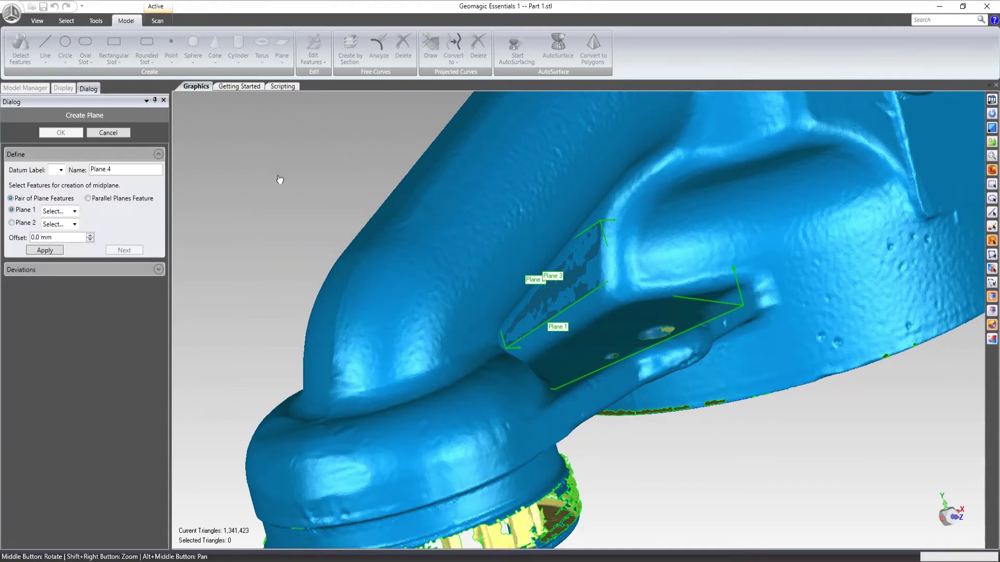
pyautogui.click(75, 212)
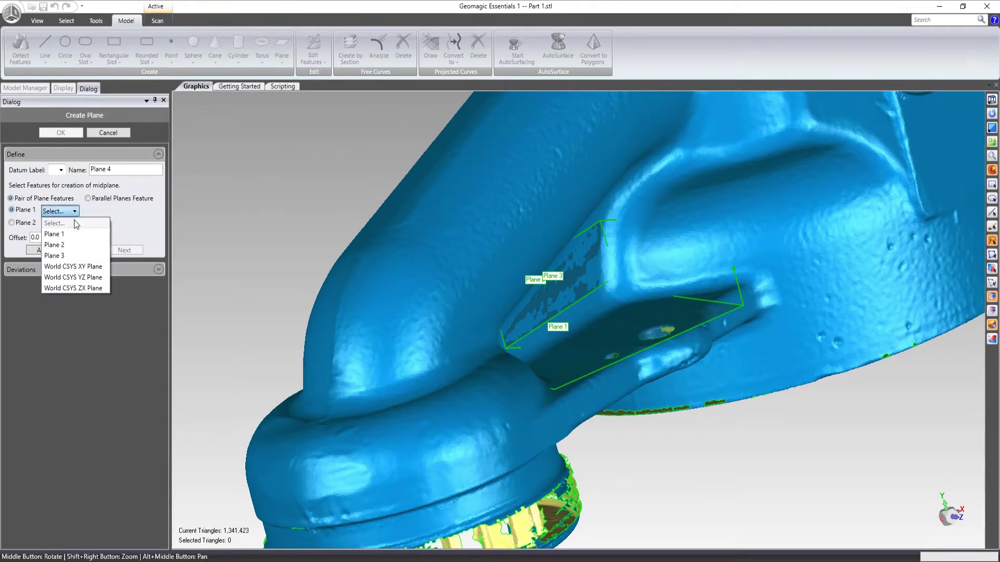
pyautogui.click(74, 245)
pyautogui.click(75, 224)
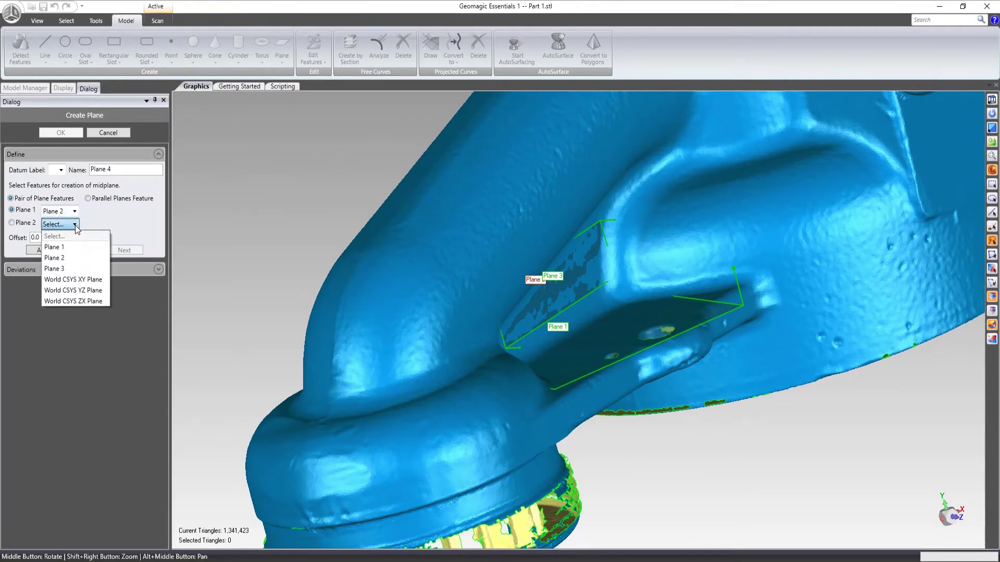
pyautogui.click(71, 268)
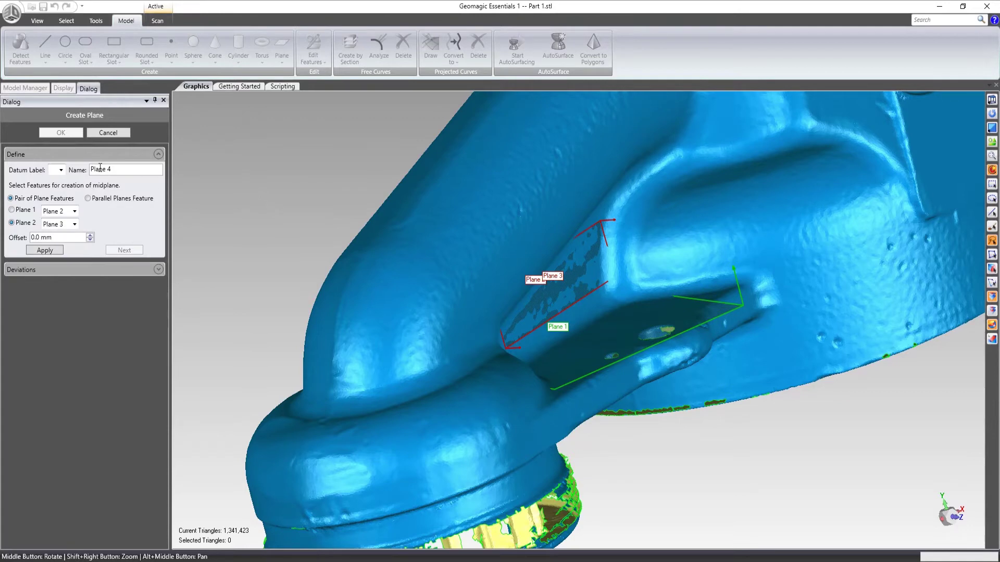
pyautogui.click(54, 252)
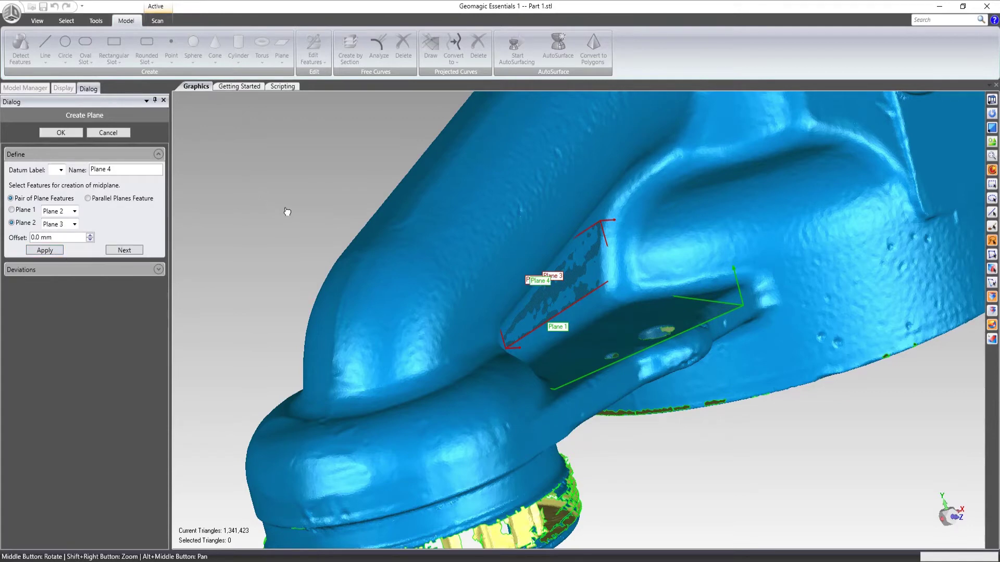
pyautogui.click(286, 209)
pyautogui.click(61, 133)
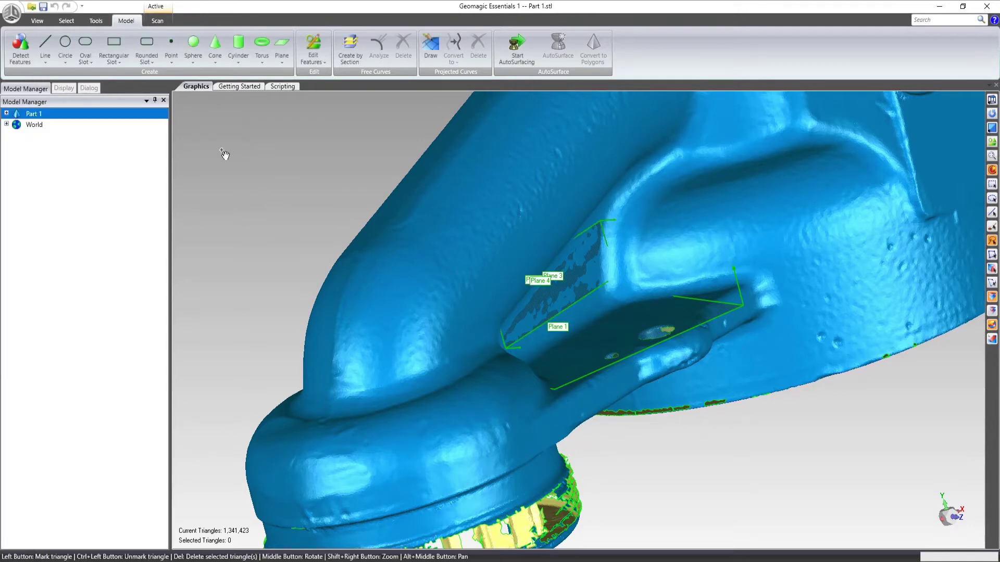
# Hide Plane 2 and Plane 3 among the features of Part 1 and check the remaining features on the model
pyautogui.click(6, 113)
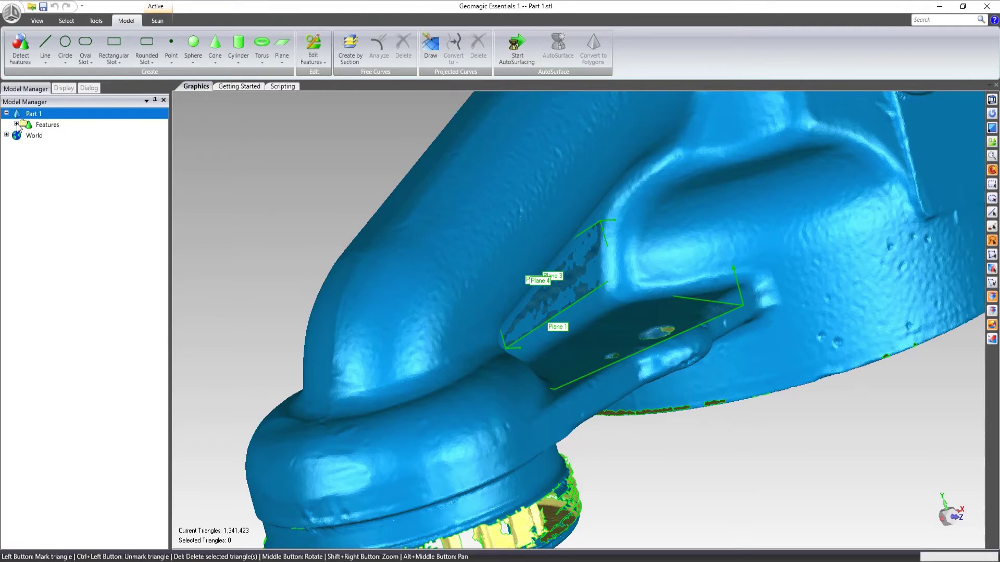
pyautogui.click(17, 125)
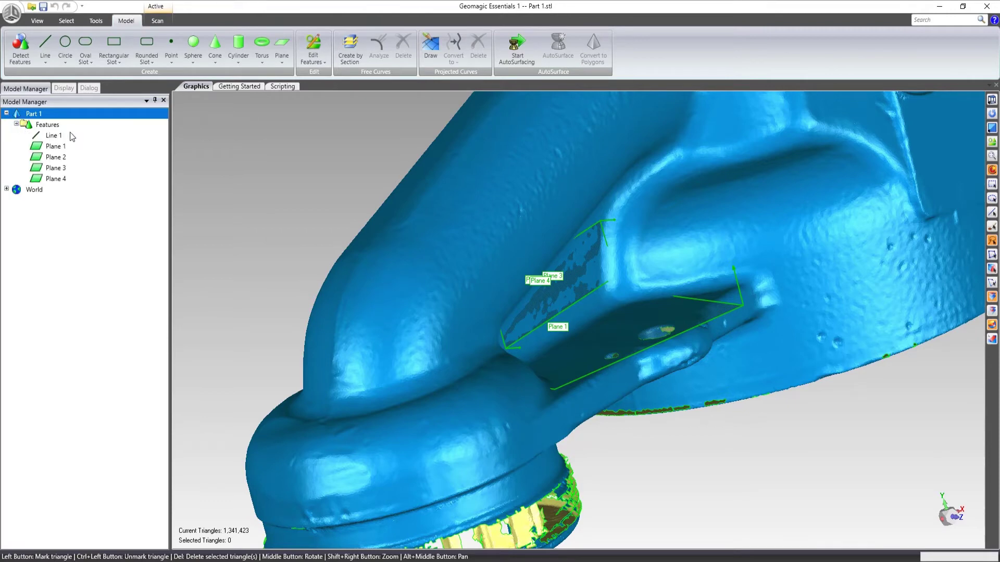
pyautogui.rightClick(58, 157)
pyautogui.click(72, 173)
pyautogui.rightClick(59, 169)
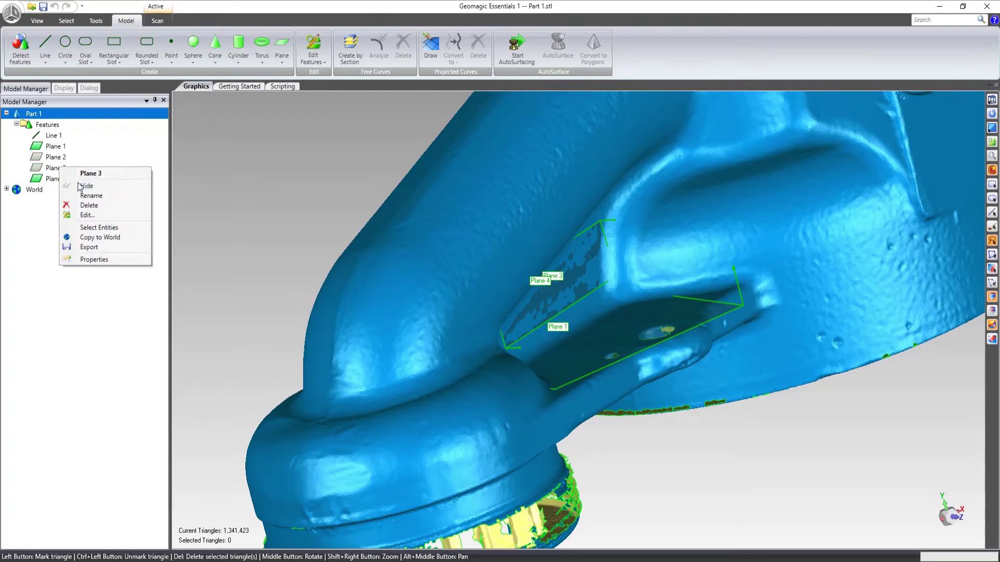
pyautogui.click(73, 184)
pyautogui.moveTo(297, 166); pyautogui.dragTo(423, 158, button='middle')
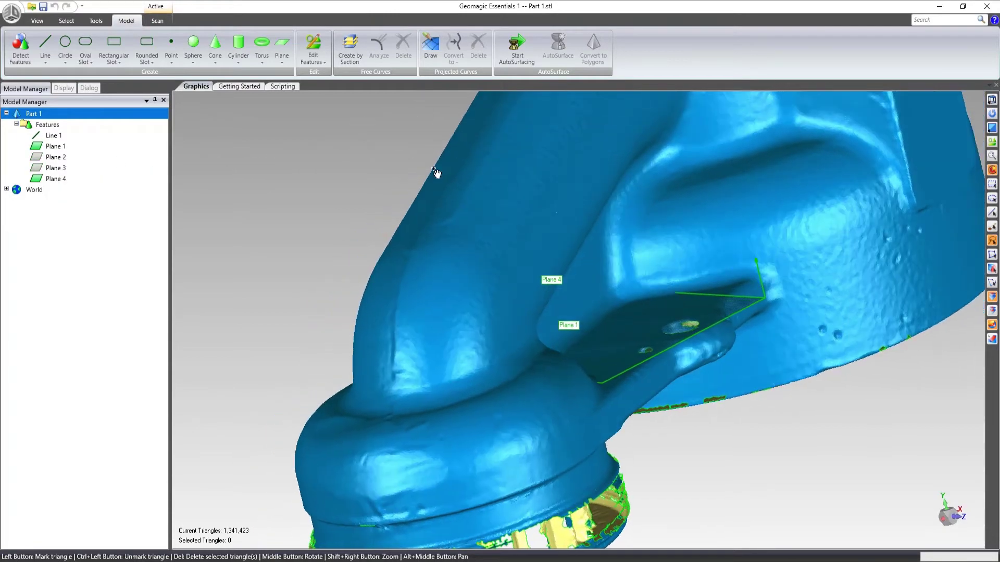
pyautogui.scroll(3, 578, 218)
pyautogui.scroll(-7, 651, 216)
pyautogui.moveTo(741, 199); pyautogui.dragTo(626, 252, button='middle')
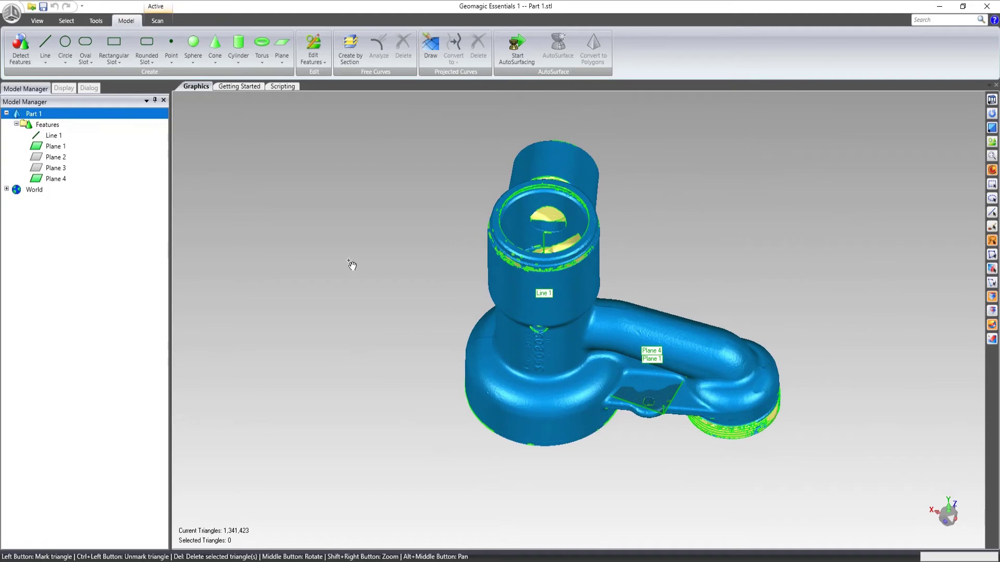
# Start Align To World and pair the world XY Plane with Plane 1
pyautogui.click(95, 21)
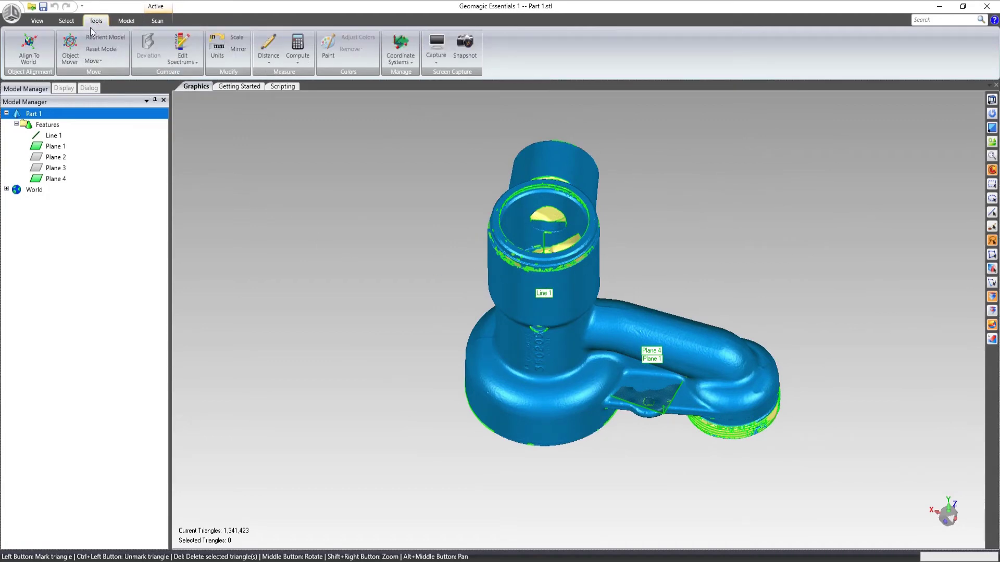
pyautogui.click(38, 45)
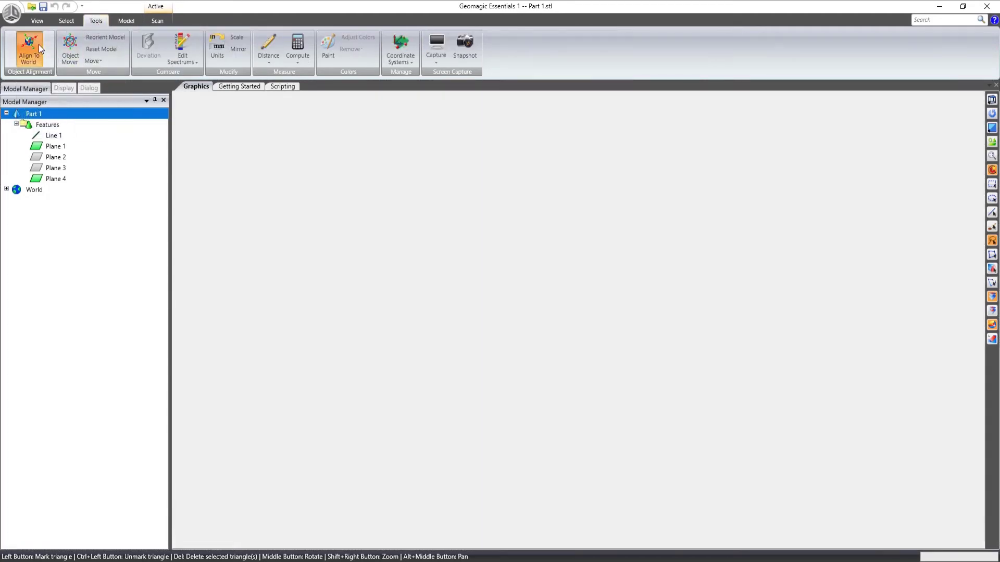
pyautogui.keyDown('alt'); pyautogui.moveTo(532, 229); pyautogui.dragTo(496, 213, button='middle'); pyautogui.keyUp('alt')
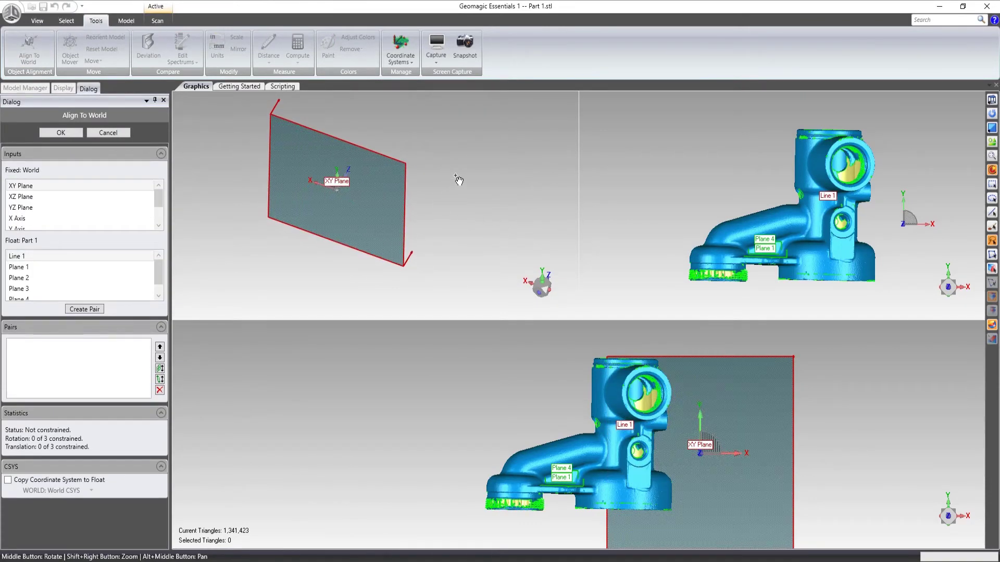
pyautogui.moveTo(516, 194); pyautogui.dragTo(500, 284, button='middle')
pyautogui.scroll(4, 337, 271)
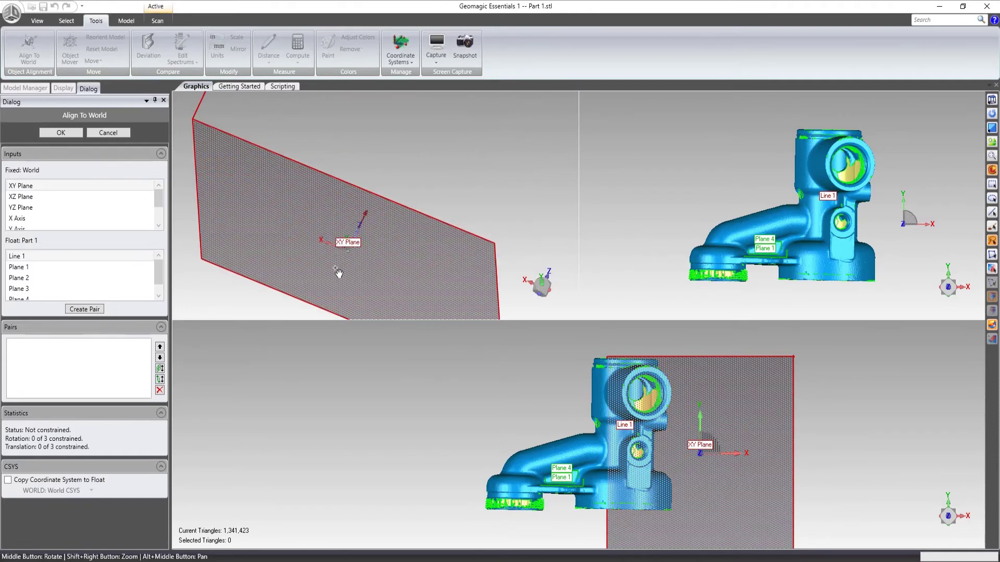
pyautogui.keyDown('alt'); pyautogui.moveTo(394, 262); pyautogui.dragTo(444, 214, button='middle'); pyautogui.keyUp('alt')
pyautogui.scroll(-4, 485, 196)
pyautogui.click(52, 187)
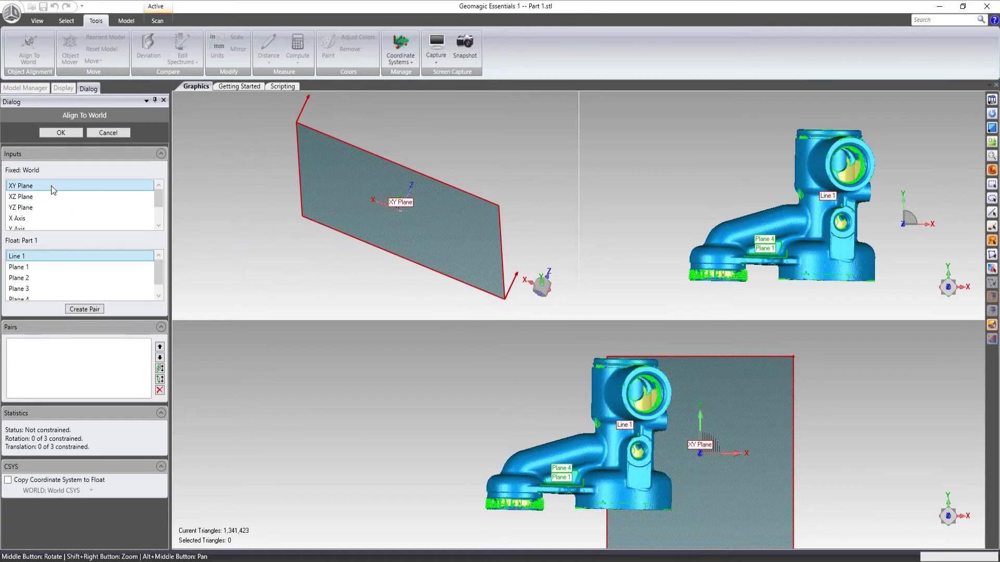
pyautogui.click(54, 267)
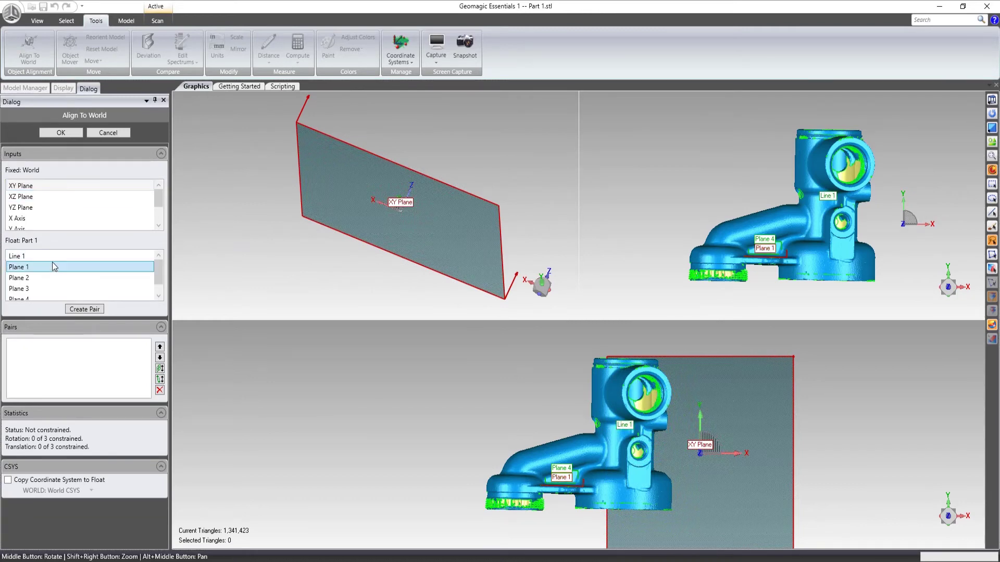
pyautogui.click(97, 311)
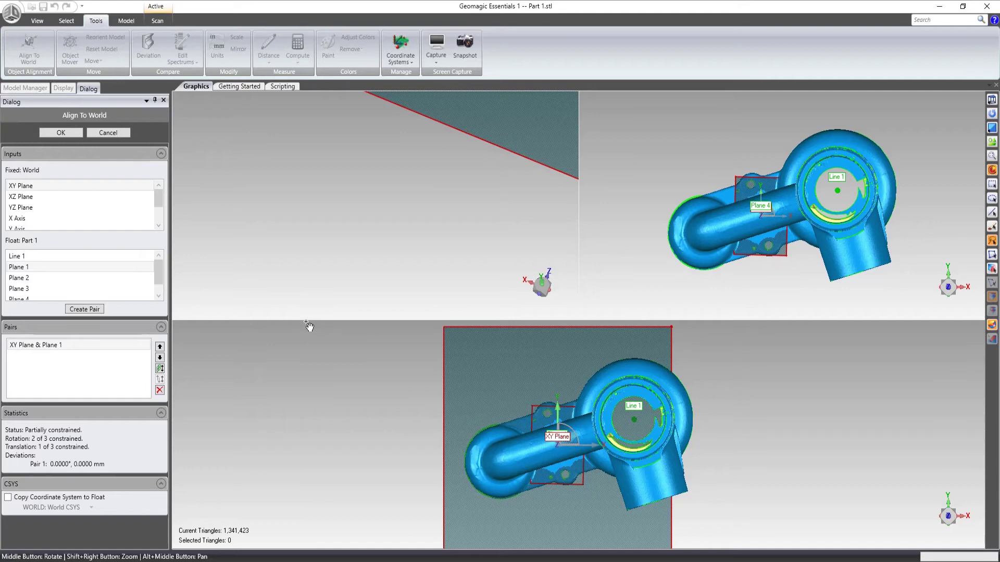
# Enlarge the upper views and pair the world Z Axis with Line 1
pyautogui.moveTo(306, 320); pyautogui.dragTo(309, 406)
pyautogui.moveTo(781, 323); pyautogui.dragTo(794, 236, button='middle')
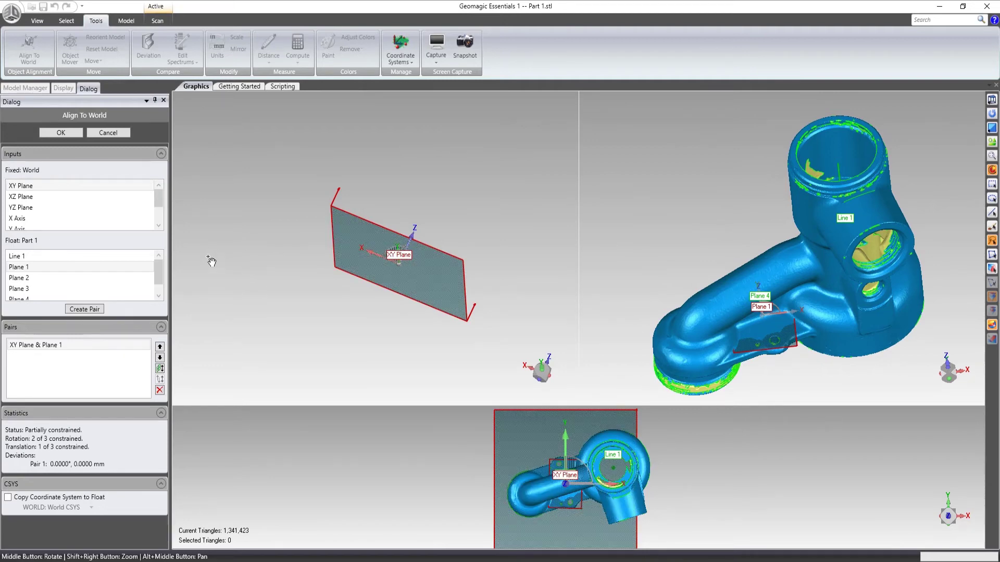
pyautogui.scroll(-1, 73, 200)
pyautogui.click(51, 208)
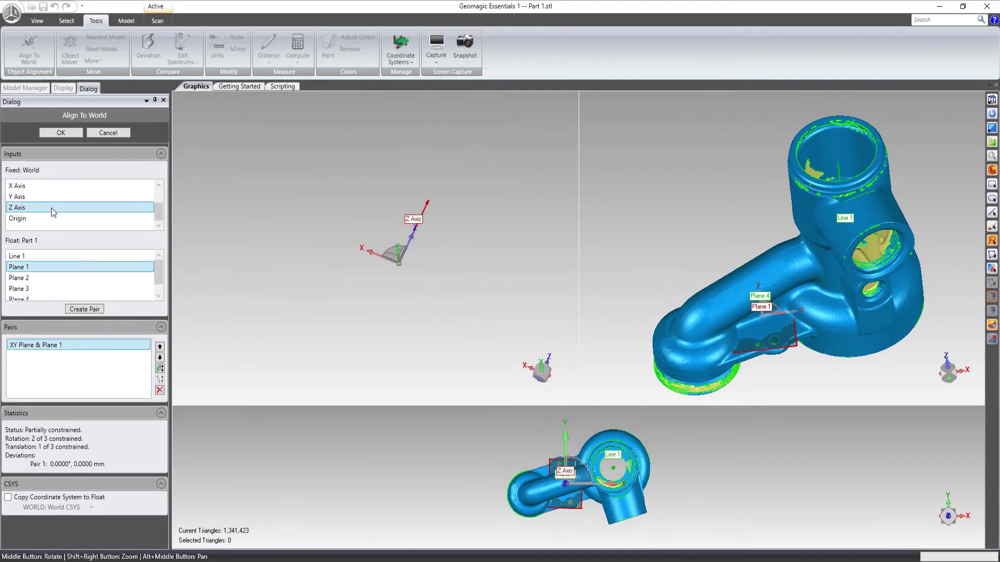
pyautogui.click(61, 256)
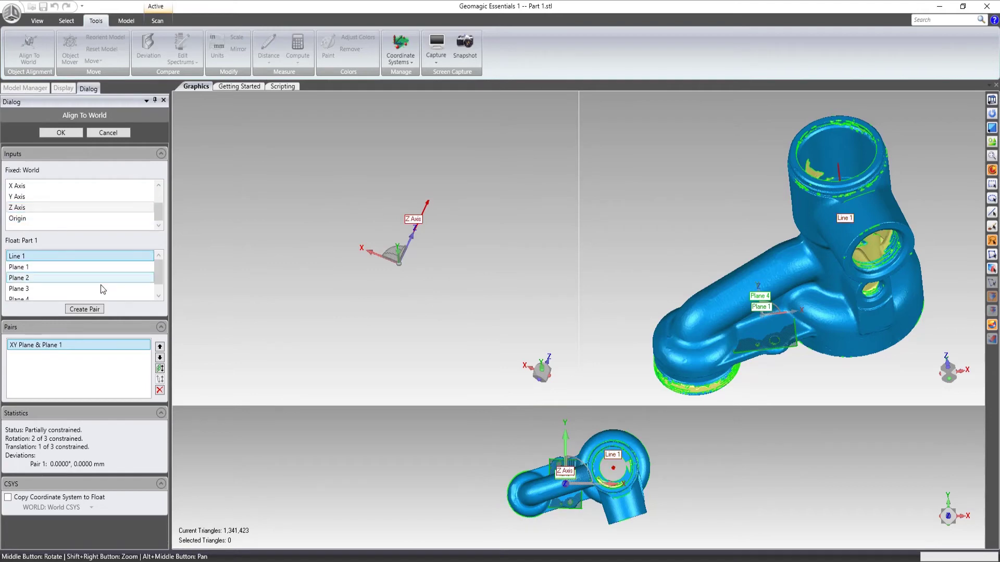
pyautogui.click(93, 310)
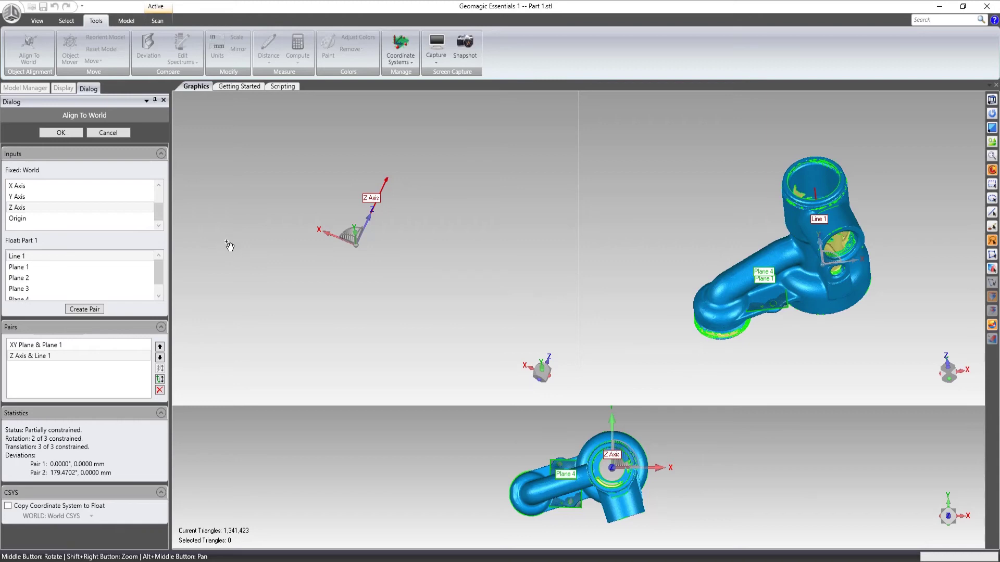
# Pair the world XZ Plane with Plane 4 of Part 1
pyautogui.scroll(1, 126, 206)
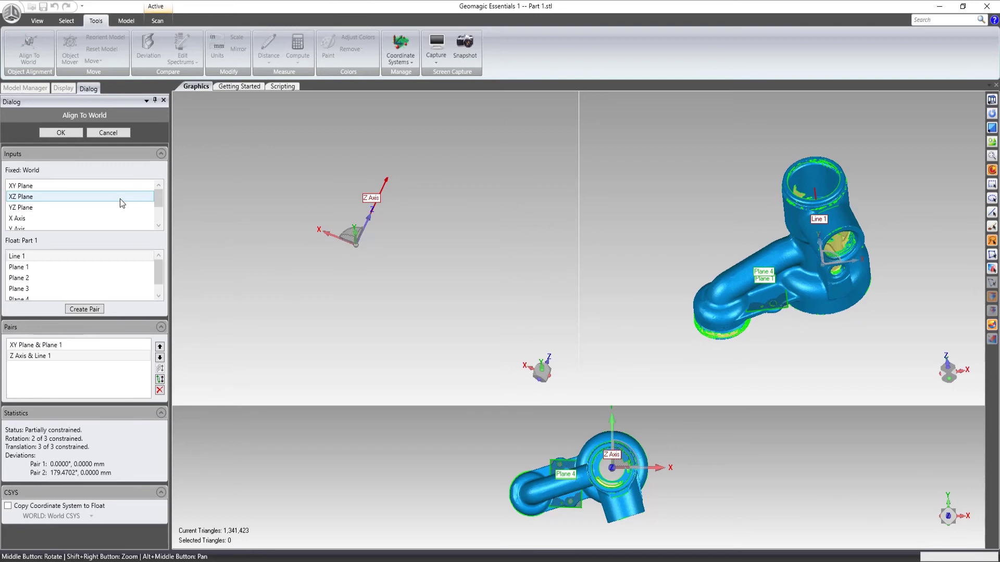
pyautogui.click(119, 198)
pyautogui.moveTo(360, 223); pyautogui.dragTo(361, 302, button='middle')
pyautogui.scroll(-1, 124, 274)
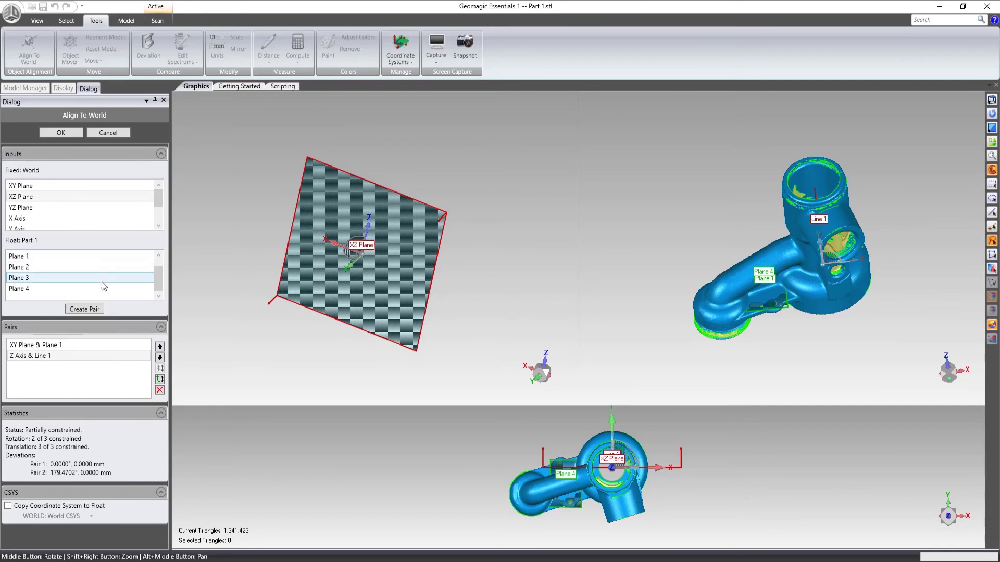
pyautogui.click(122, 290)
pyautogui.click(84, 309)
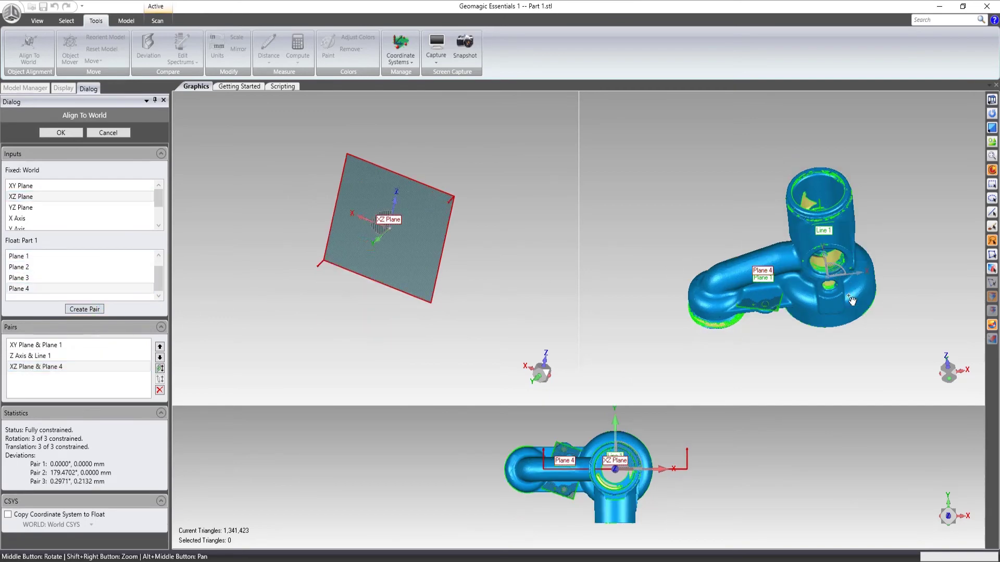
# Inspect the part's aligned orientation in the preview and apply the Align To World alignment
pyautogui.scroll(3, 844, 292)
pyautogui.moveTo(826, 267)
pyautogui.mouseDown(button='middle')
pyautogui.moveTo(906, 161)
pyautogui.moveTo(917, 260)
pyautogui.mouseUp(button='middle')
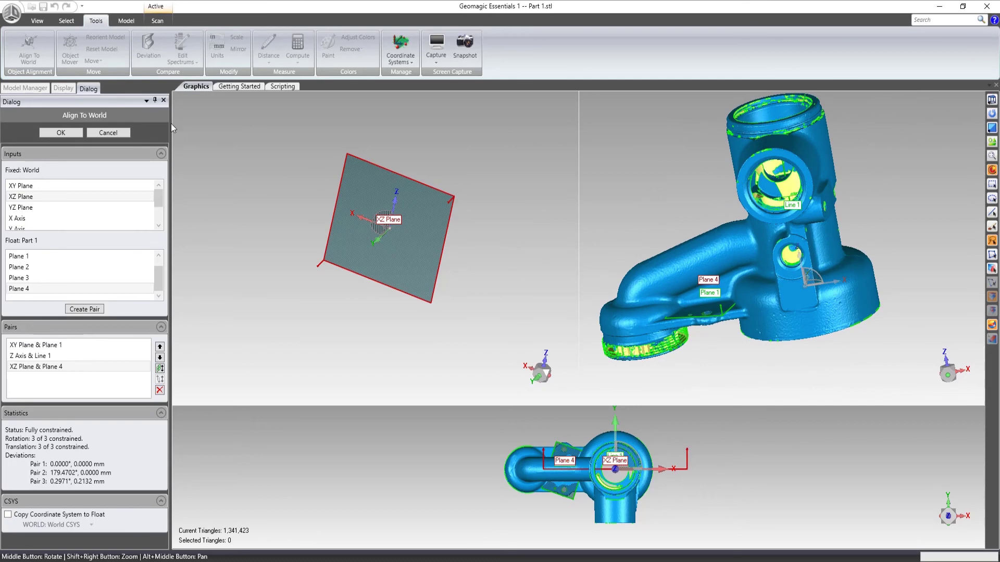
pyautogui.click(60, 133)
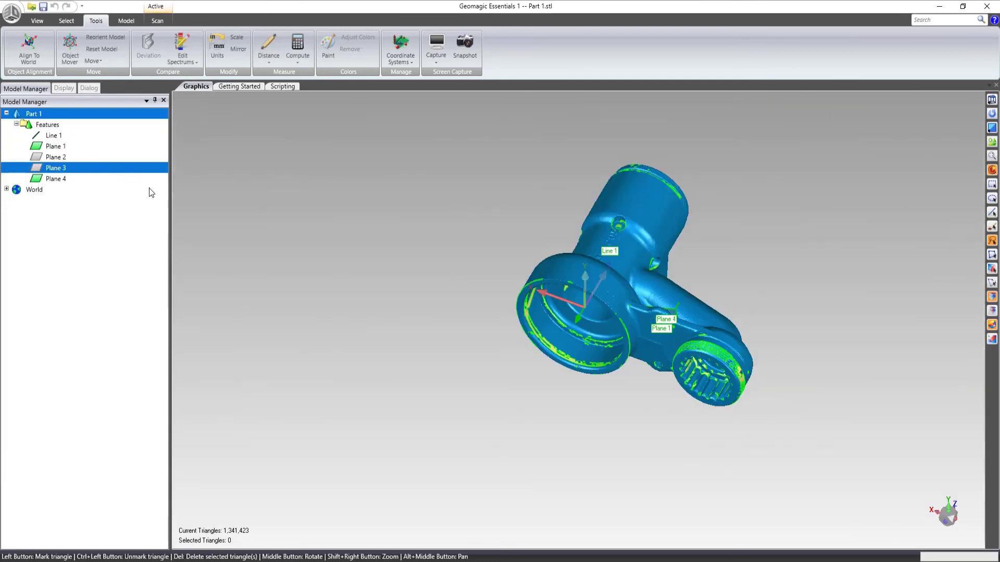
# Examine the aligned part against the world axes from several directions, including the standard top and bottom views
pyautogui.moveTo(501, 233); pyautogui.dragTo(665, 293, button='middle')
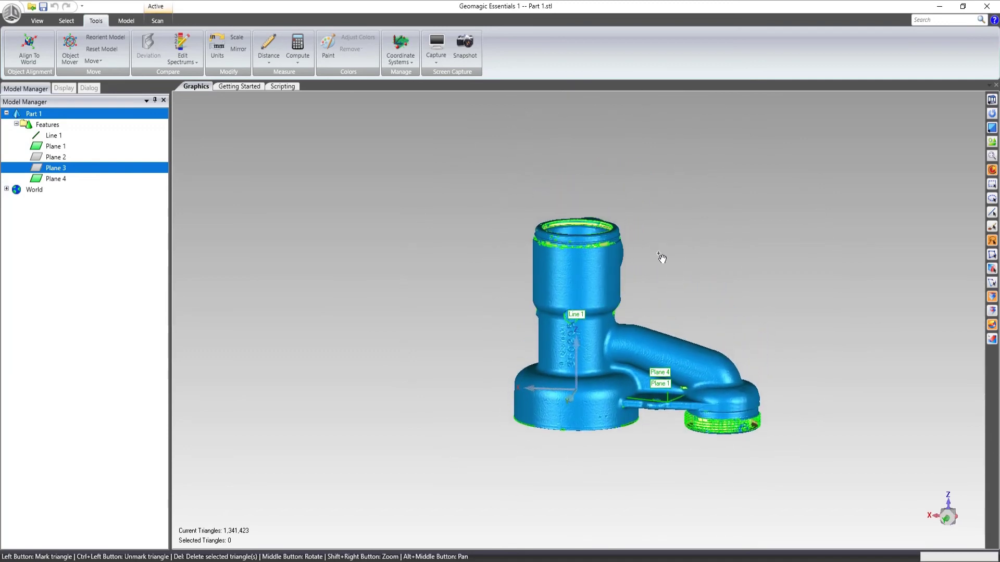
pyautogui.moveTo(989, 105)
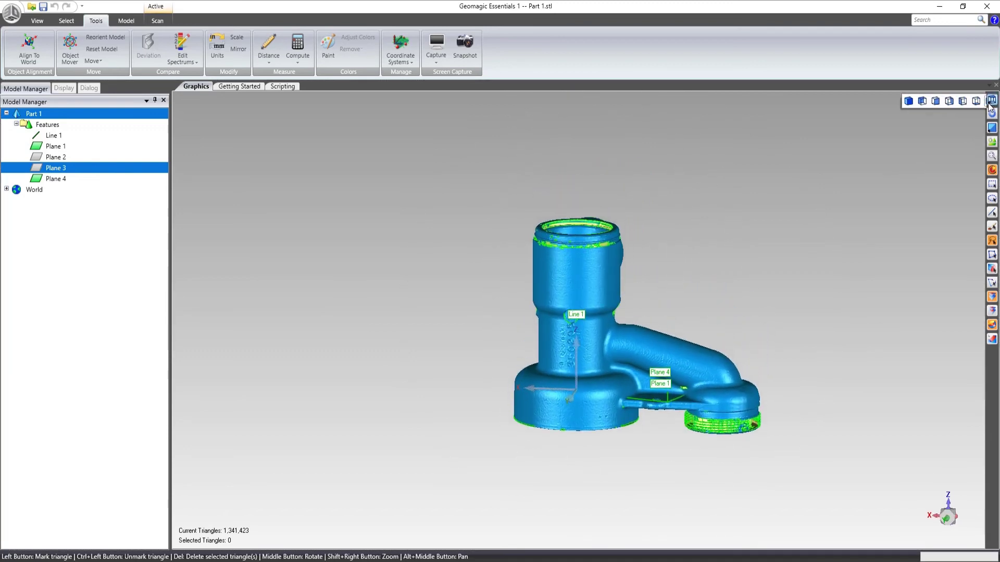
pyautogui.click(978, 101)
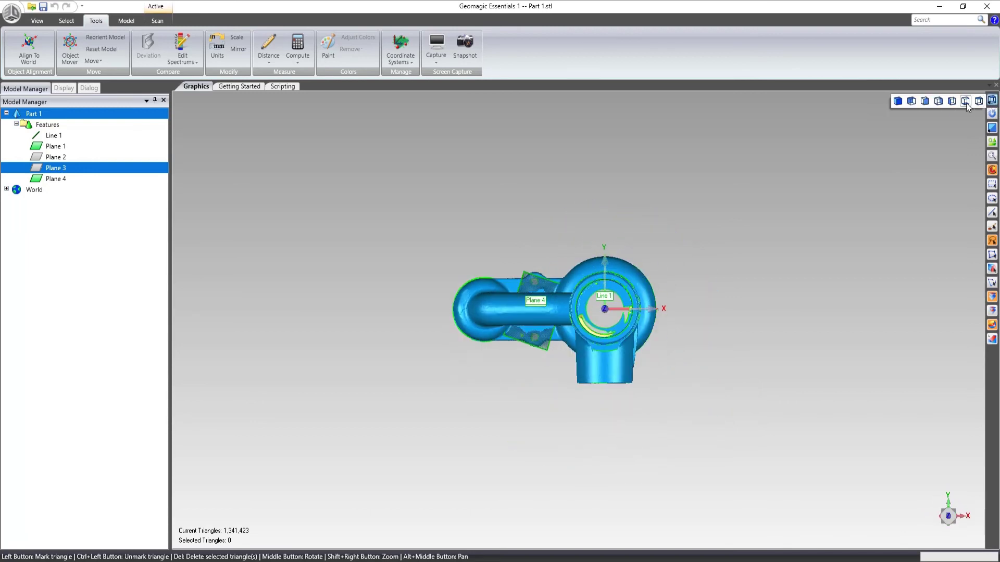
pyautogui.click(967, 102)
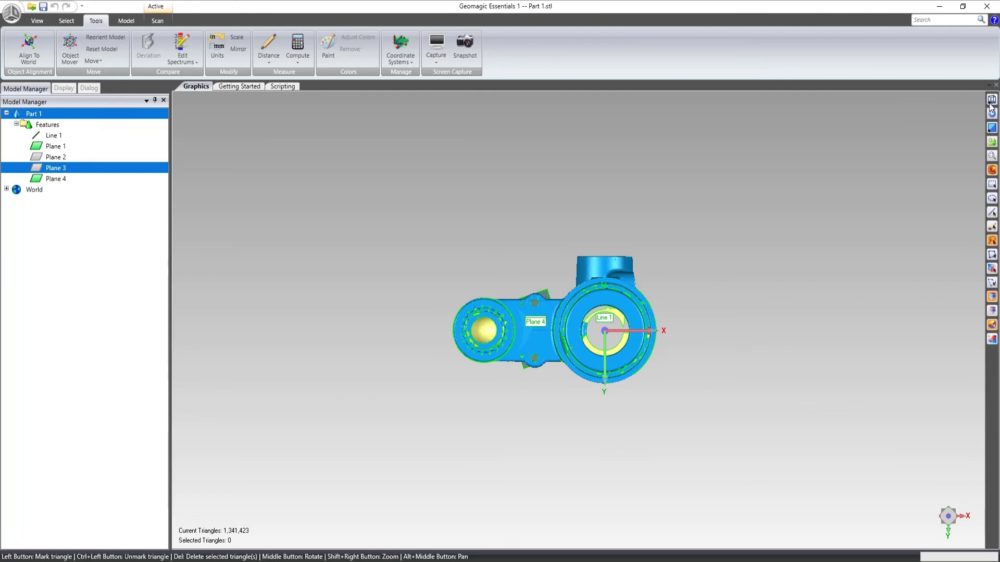
pyautogui.moveTo(990, 104)
pyautogui.click(956, 102)
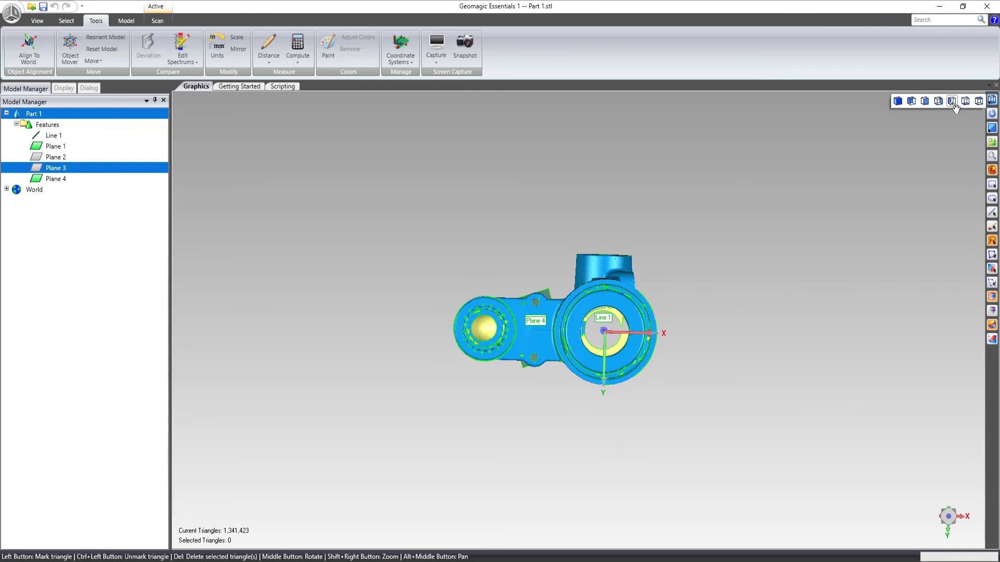
pyautogui.moveTo(803, 278); pyautogui.dragTo(695, 371, button='middle')
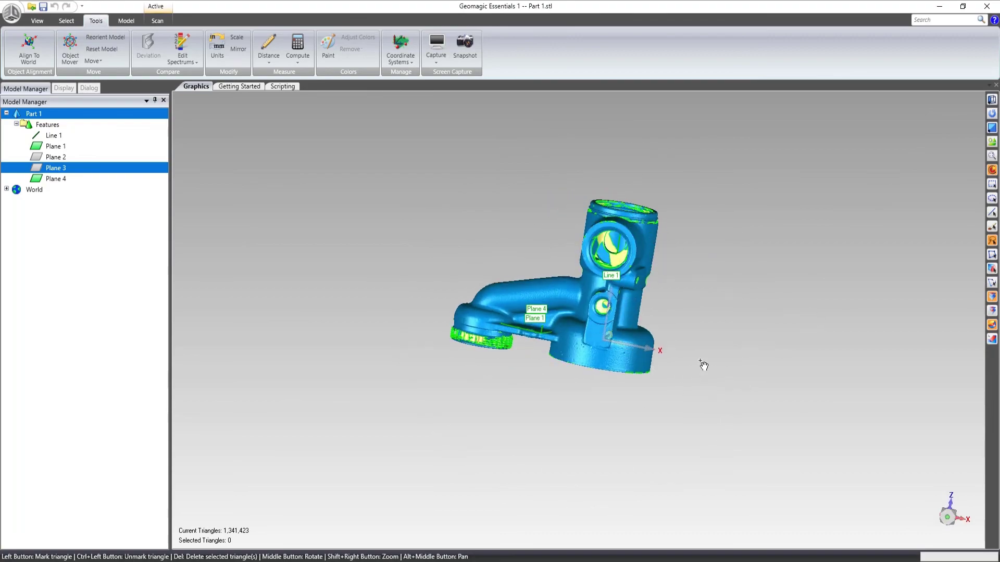